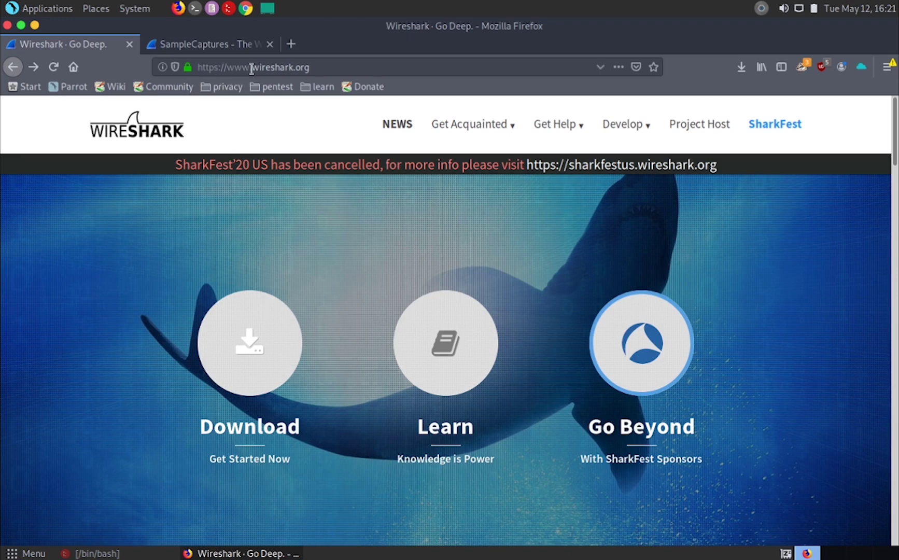
Open the Wireshark site's download section and check the host PC's system type in the Windows system information.
click(273, 343)
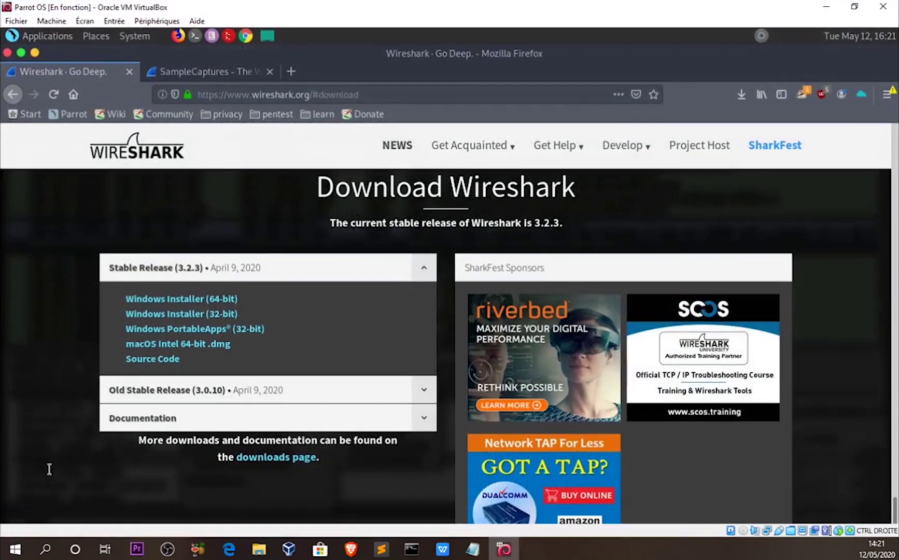
click(15, 549)
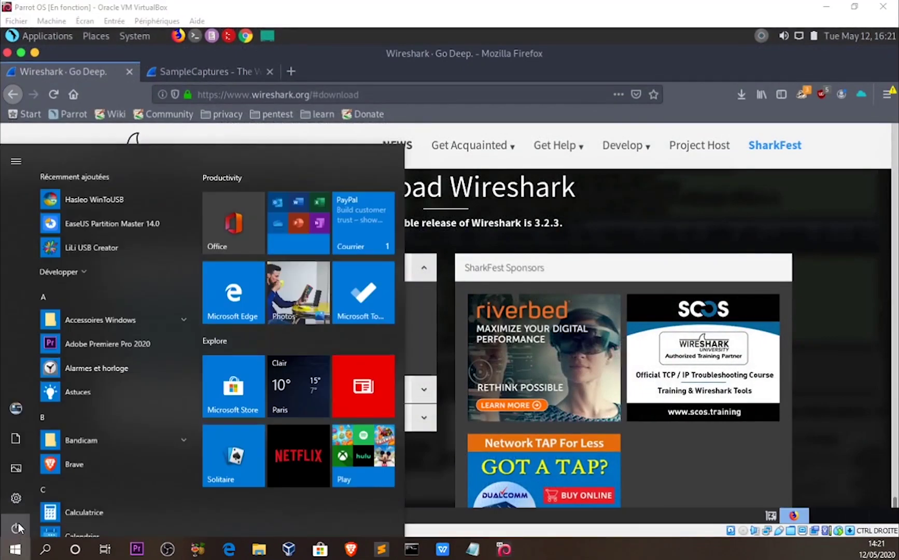
click(31, 491)
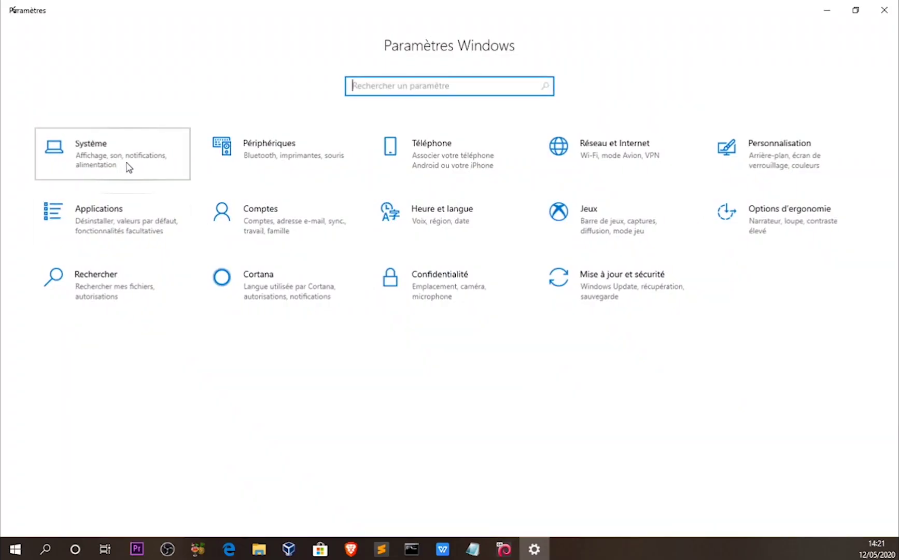
click(129, 167)
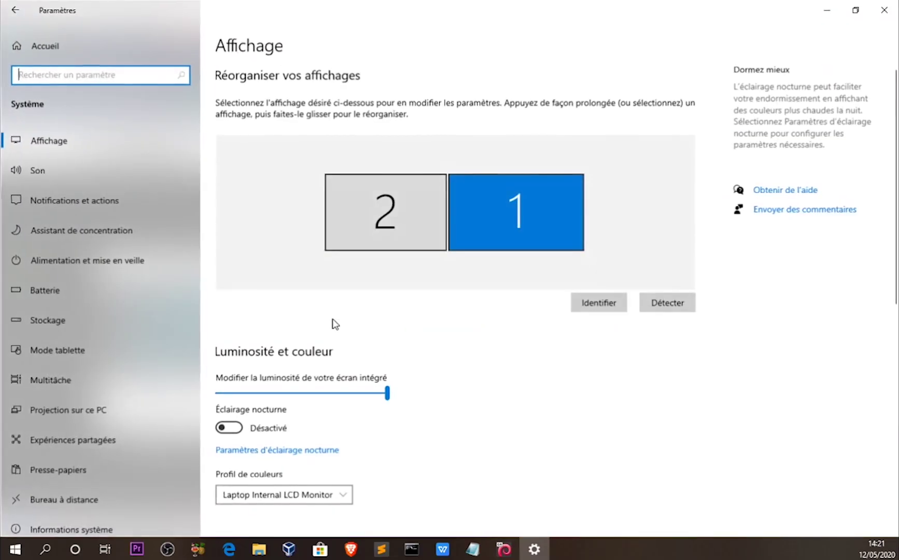
click(94, 519)
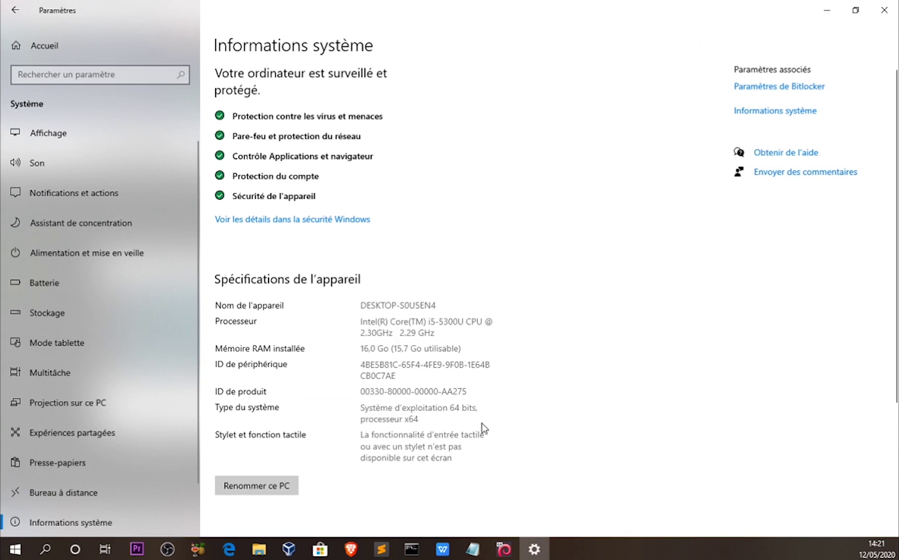
click(884, 10)
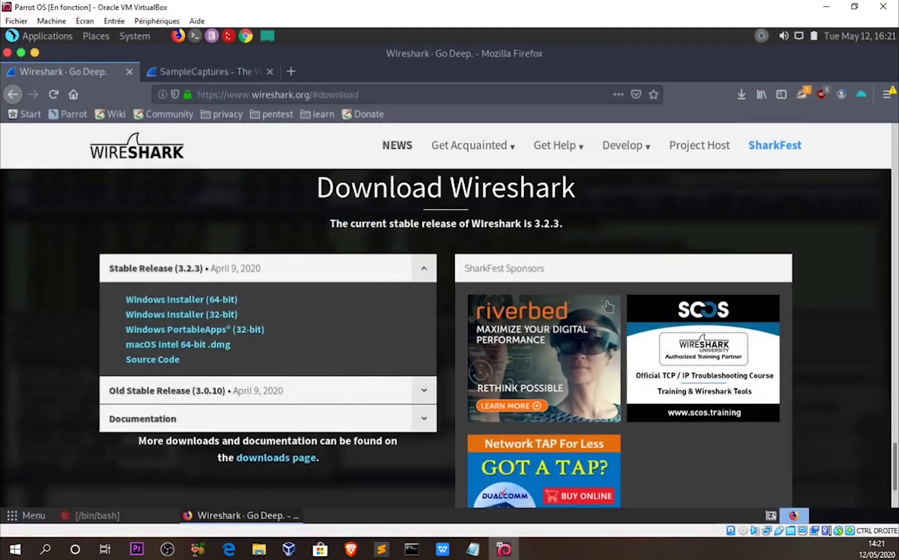
click(87, 21)
click(86, 35)
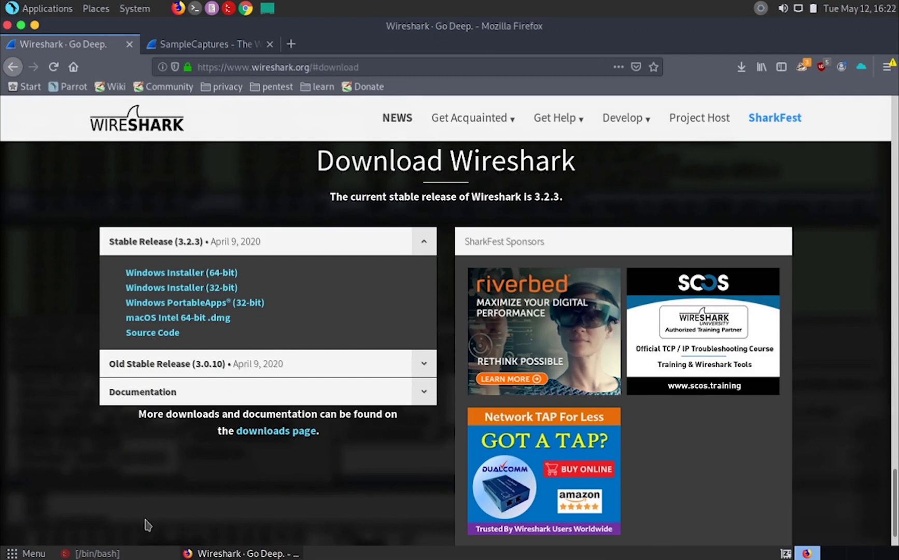
Launch wireshark from the root terminal and start a live capture on the eth0 interface.
click(146, 554)
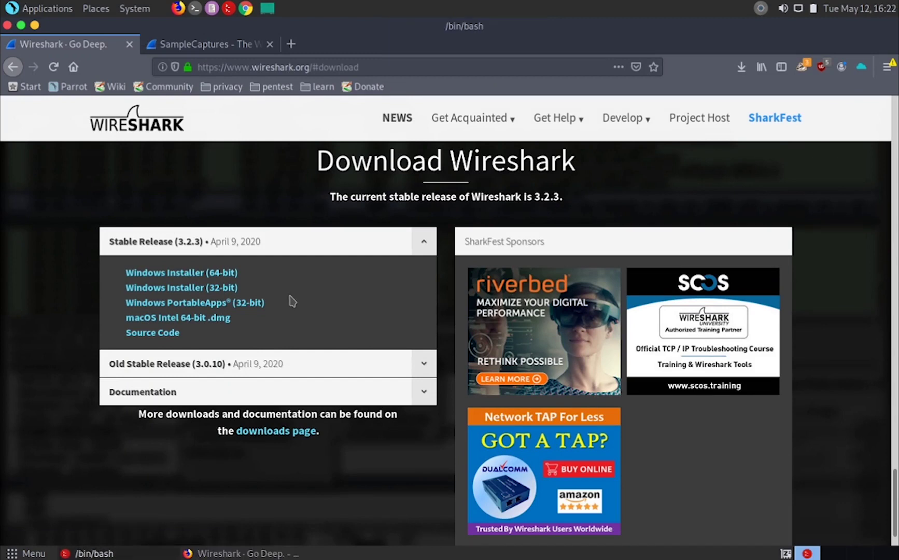
click(303, 263)
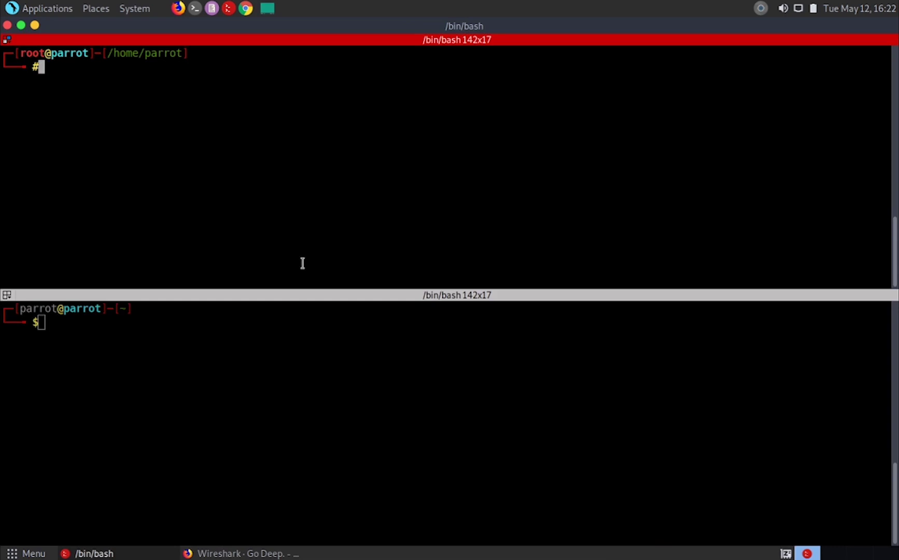
text(wireshark)
key(Return)
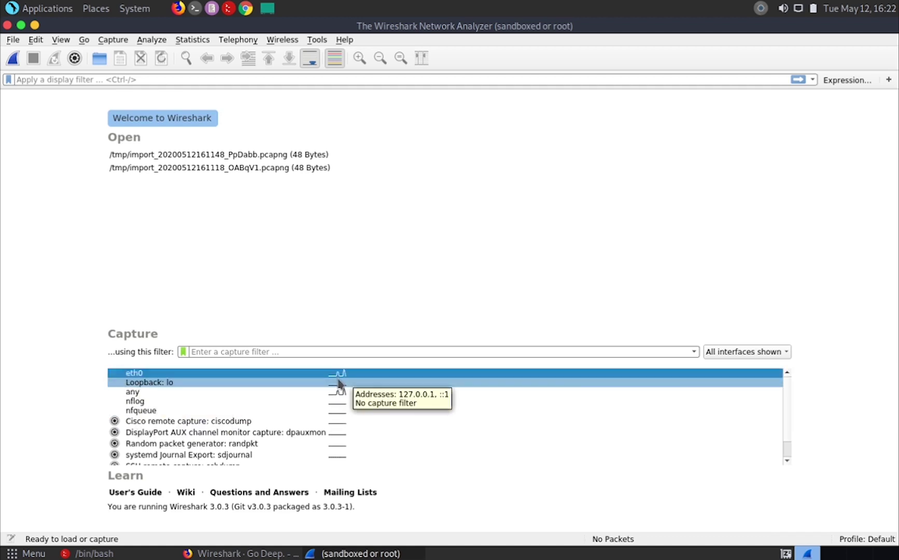
double_click(179, 374)
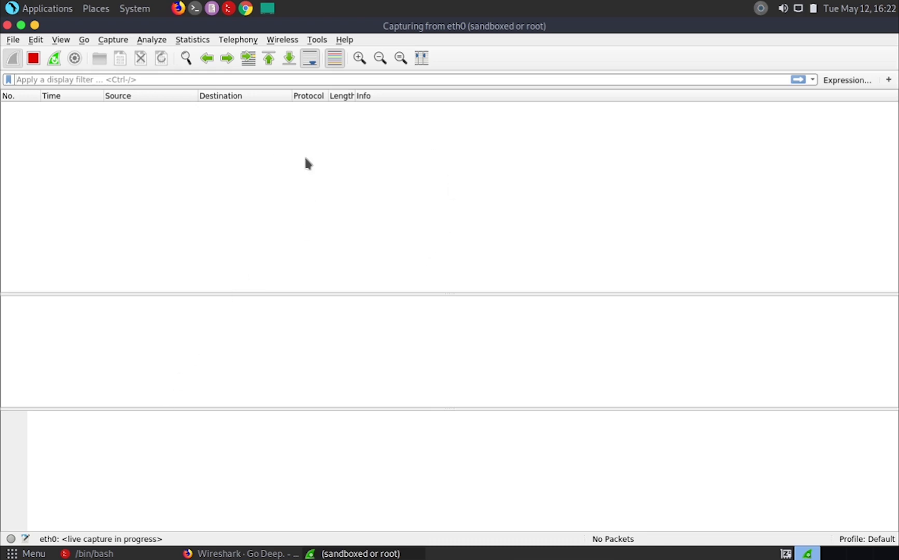
Ping google.fr from the non-root terminal pane to generate traffic.
click(88, 554)
click(433, 437)
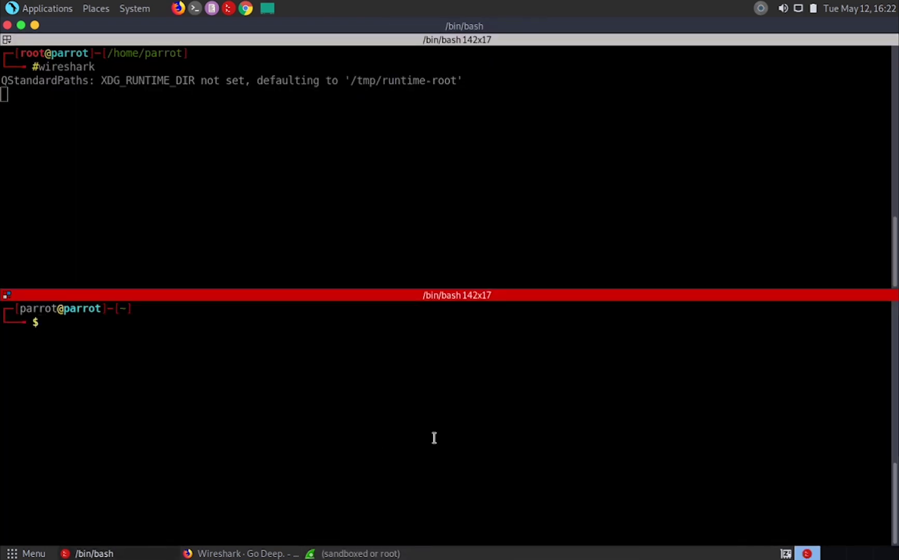
text(ping googkle)
key(BackSpace)
key(BackSpace)
key(BackSpace)
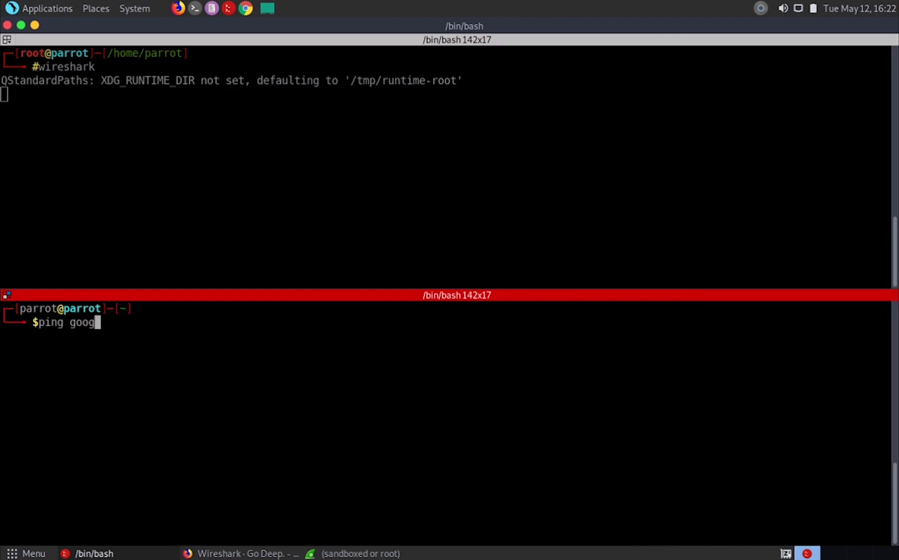
text(le.fr)
key(Return)
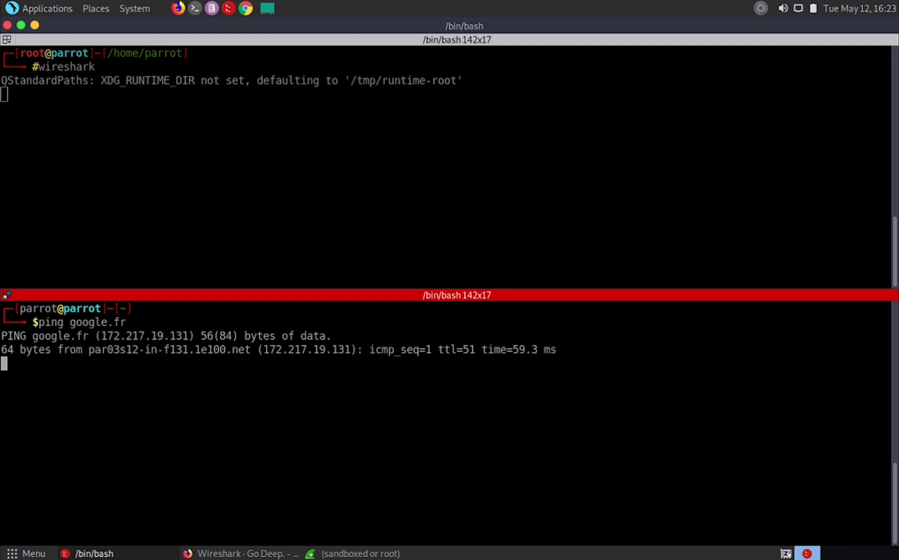
View the captured ping traffic in Wireshark and stop the running ping in the terminal.
click(358, 553)
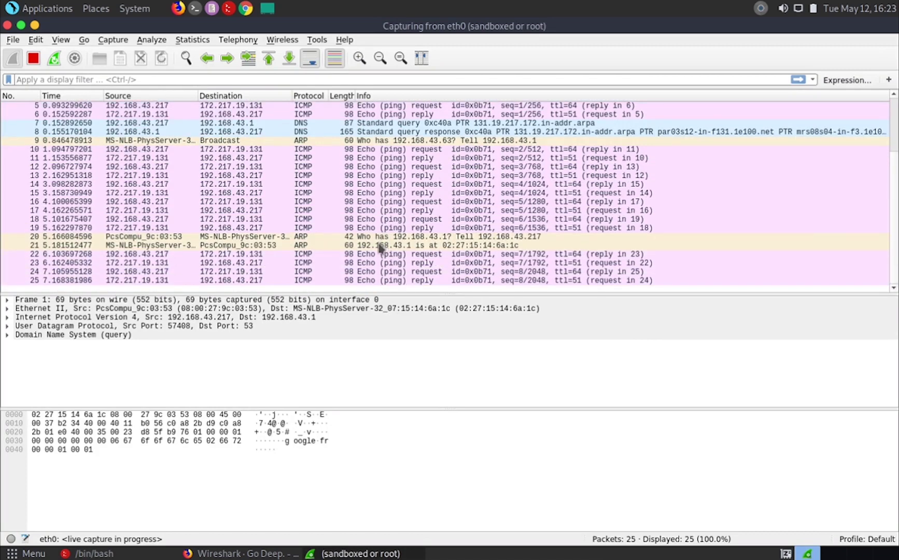
click(150, 553)
key(ctrl+c)
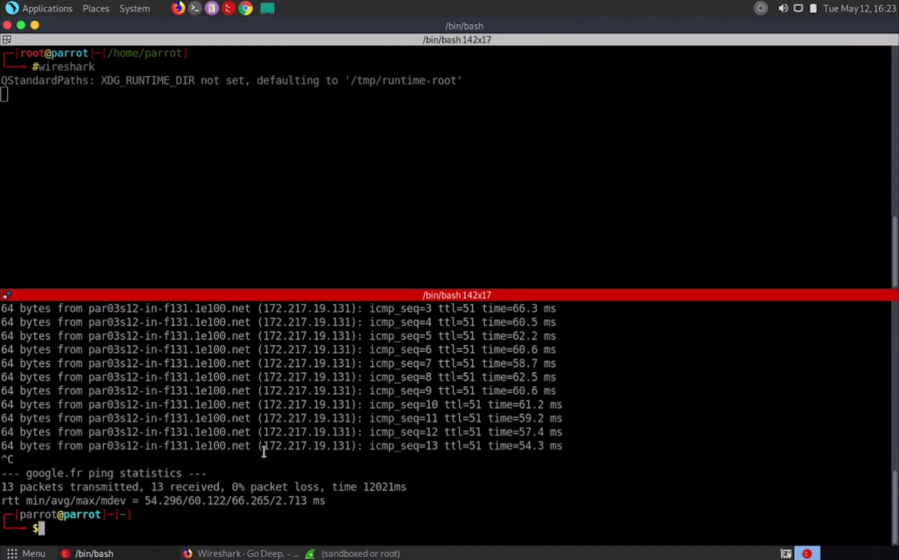
click(358, 553)
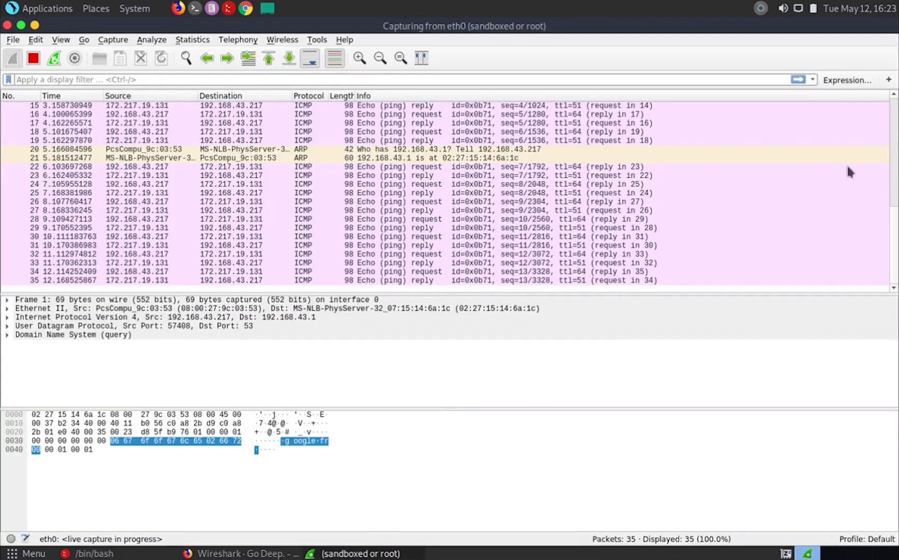
Sort the captured packets by protocol, destination, source and finally time, and look over the packet list.
drag(896, 249, 896, 118)
click(304, 98)
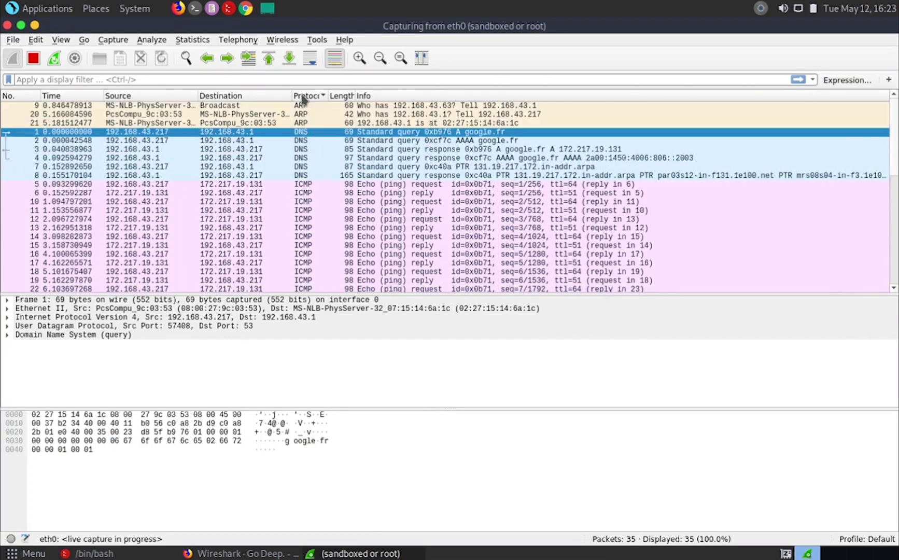
click(215, 97)
click(144, 98)
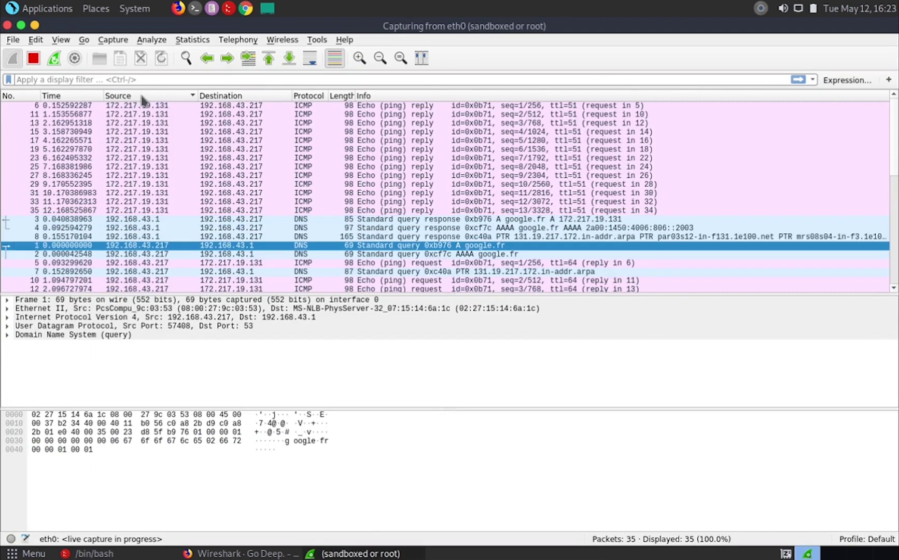
click(70, 97)
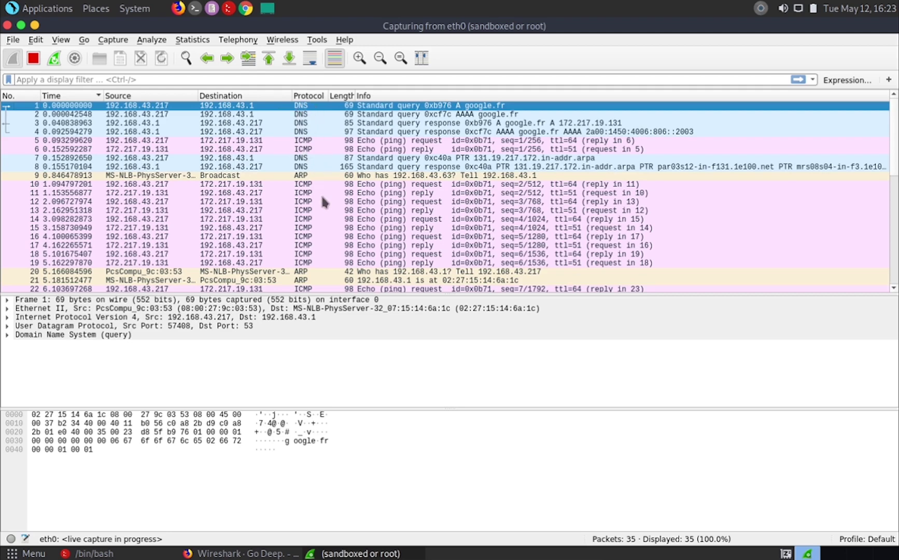
scroll(888, 244, down, 4)
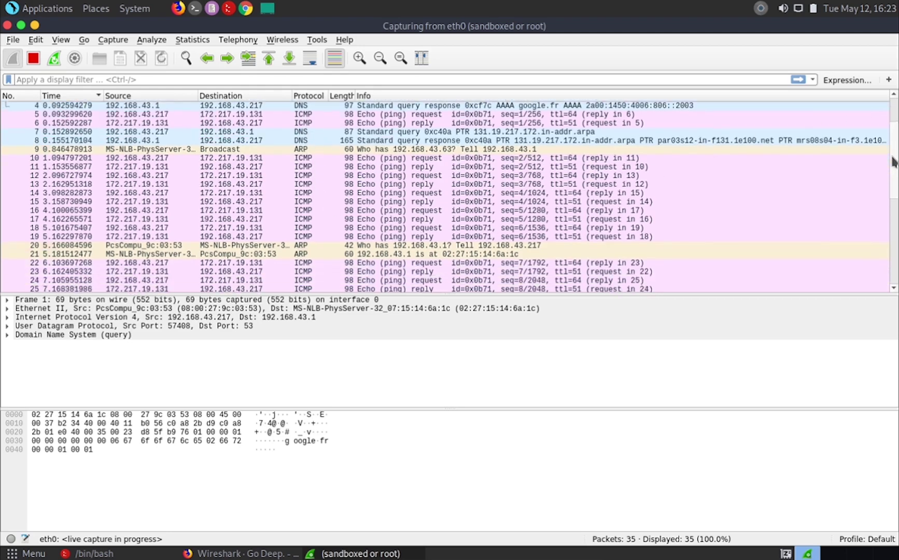
scroll(887, 208, up, 4)
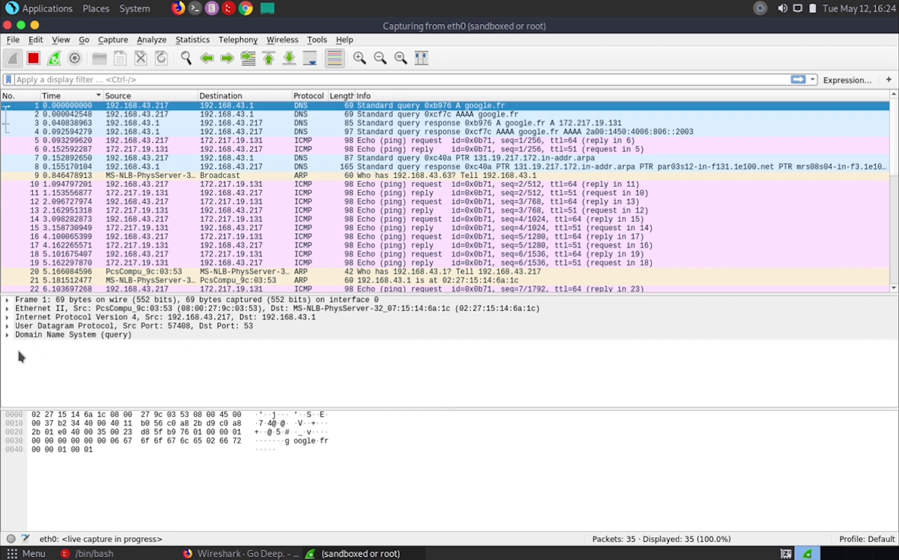
Expand the DNS, UDP, IPv4, Ethernet and frame layers of the first packet and examine their details.
click(8, 336)
click(7, 326)
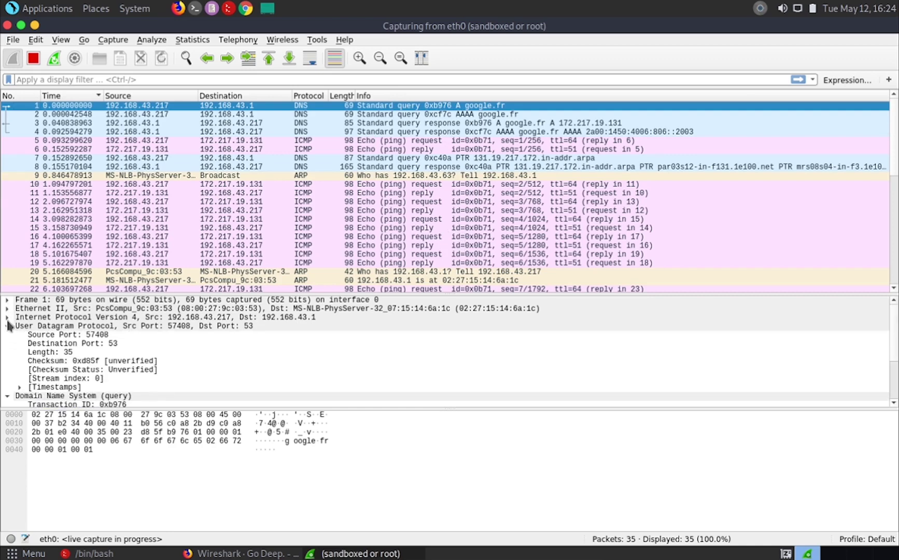
click(7, 317)
click(7, 308)
click(8, 300)
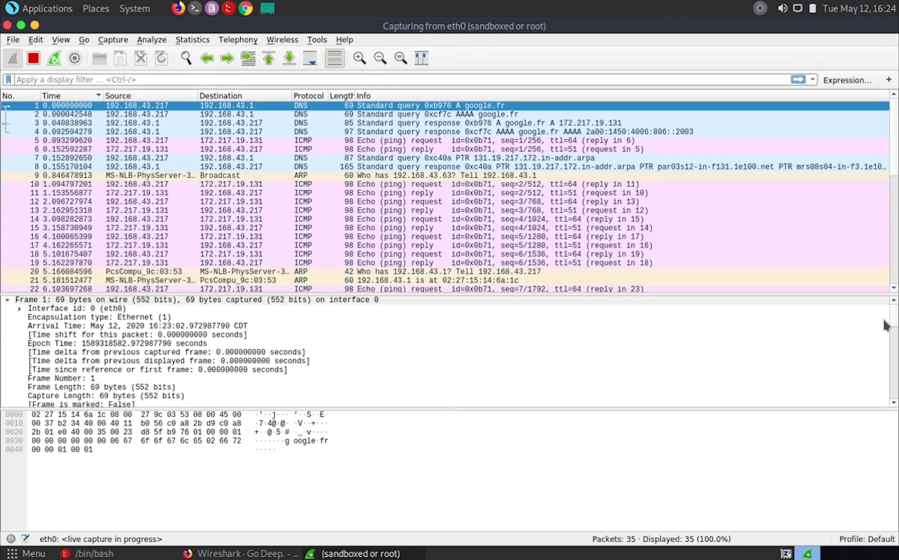
scroll(890, 363, down, 12)
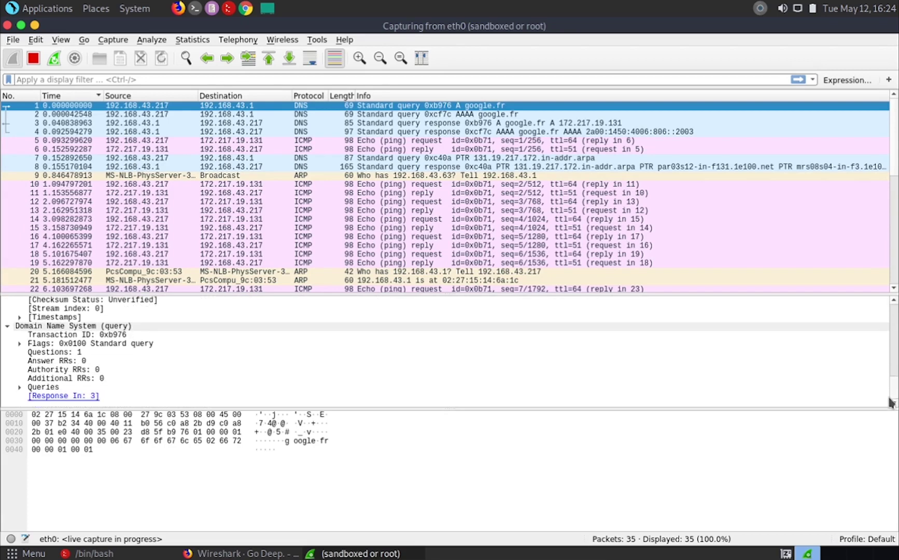
scroll(894, 353, up, 12)
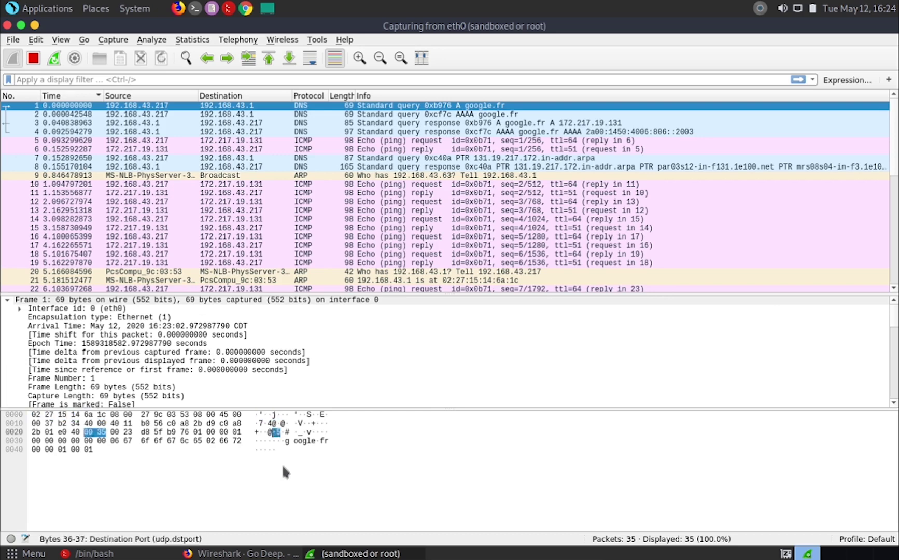
Switch to Firefox, bring up the Wireshark wiki's SampleCaptures page, and look over its table of contents.
click(232, 554)
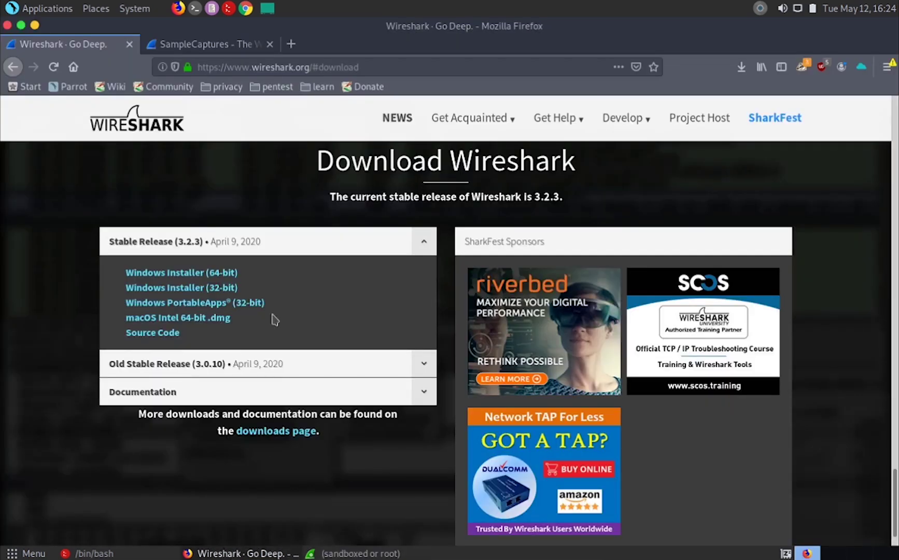
click(184, 45)
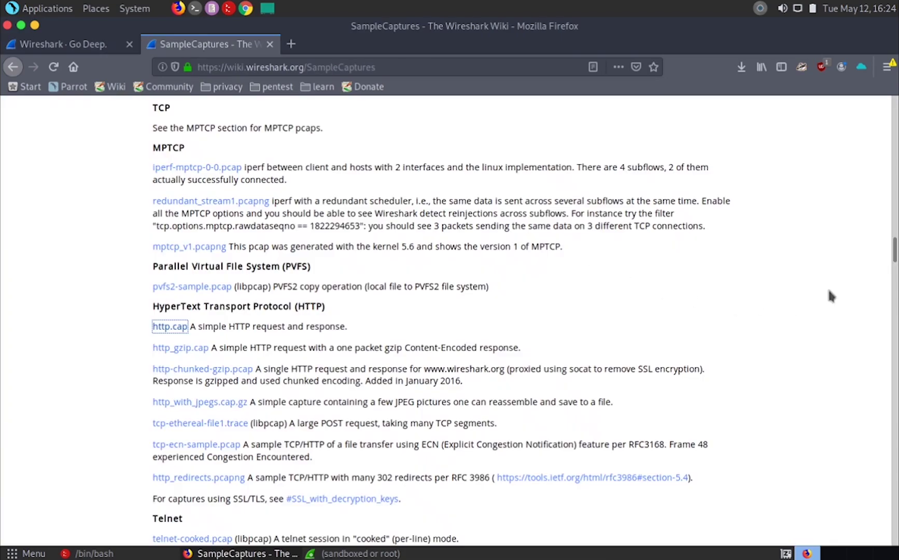
drag(891, 260, 890, 103)
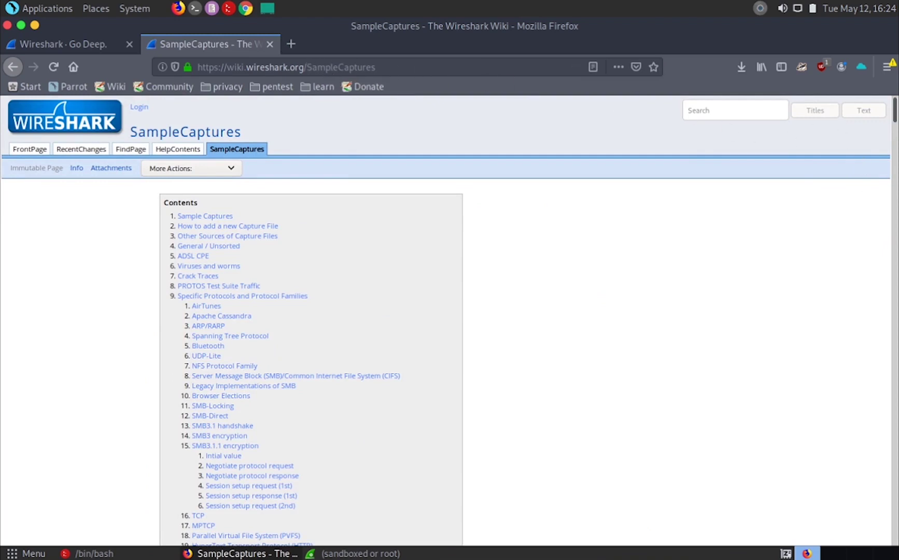
mouse_move(893, 115)
mouse_down()
mouse_move(892, 124)
mouse_move(887, 113)
mouse_up()
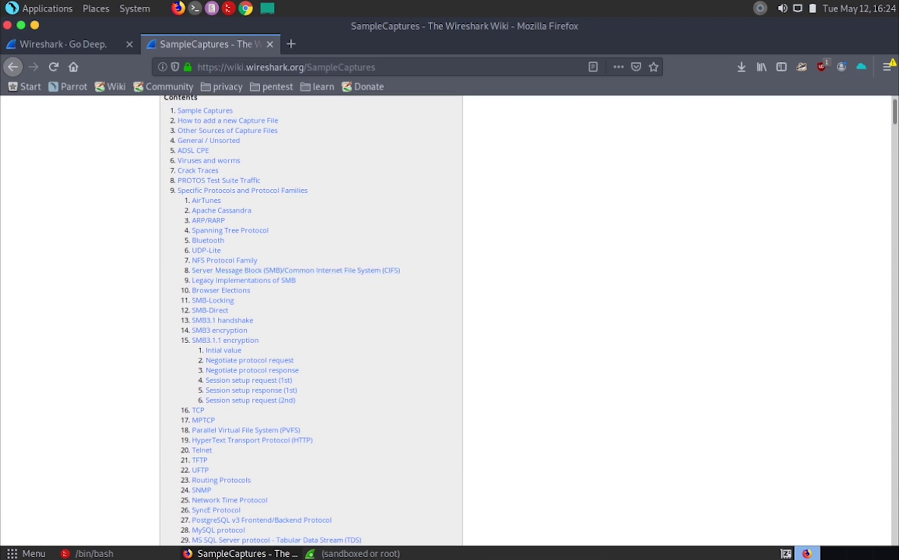
Browse the sample capture files on the page, from the ADSL CPE section through the protocol sections to the MySQL protocol.
drag(894, 113, 869, 204)
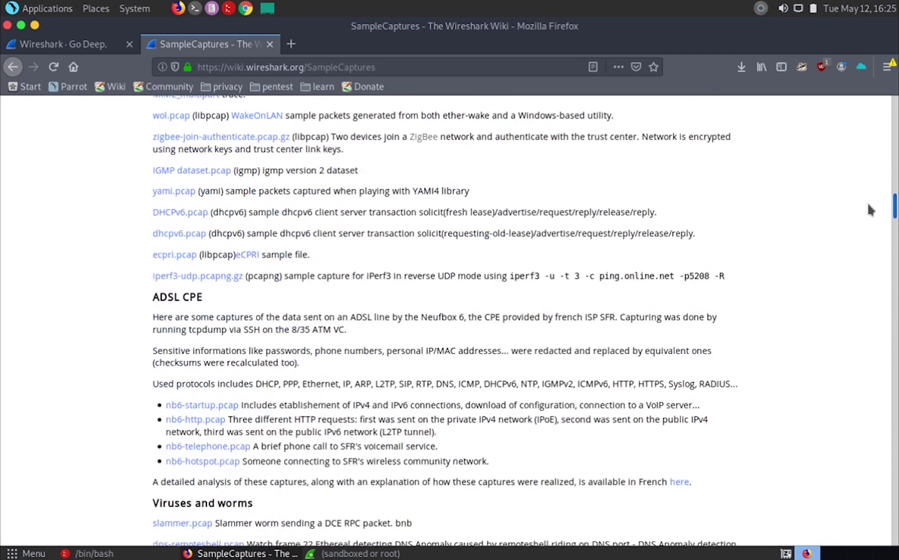
scroll(870, 209, down, 3)
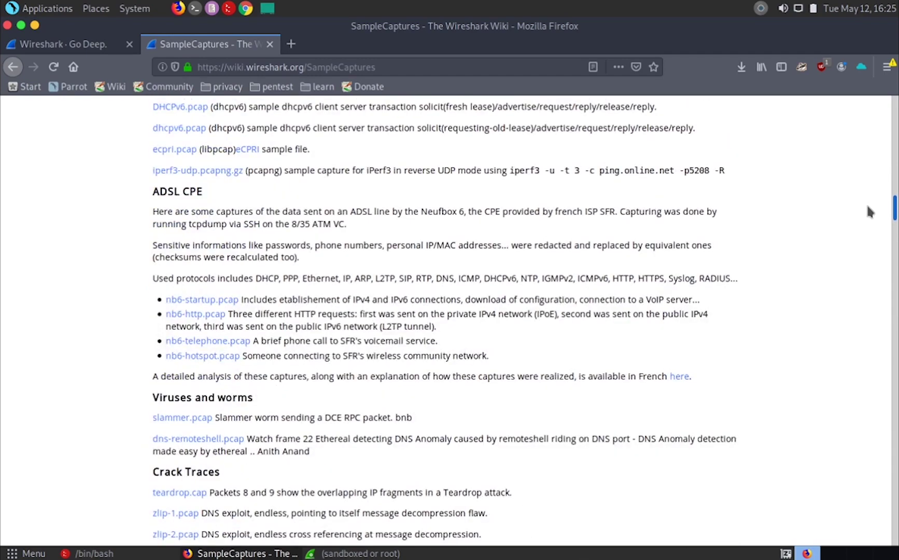
scroll(867, 207, down, 8)
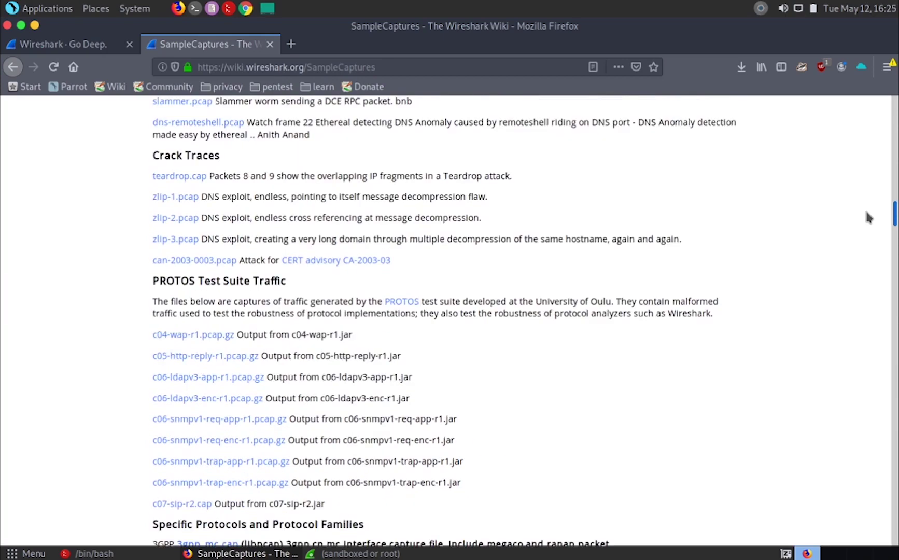
scroll(865, 220, down, 3)
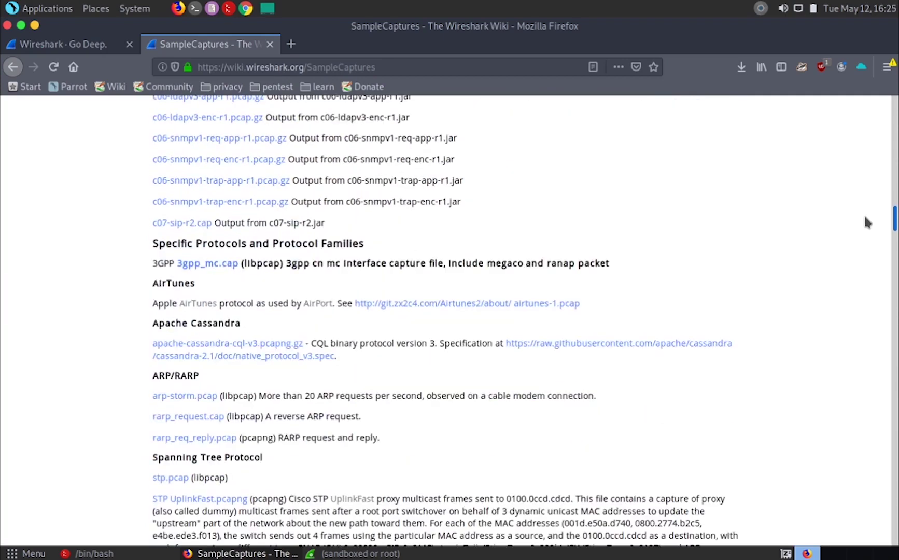
scroll(866, 222, down, 5)
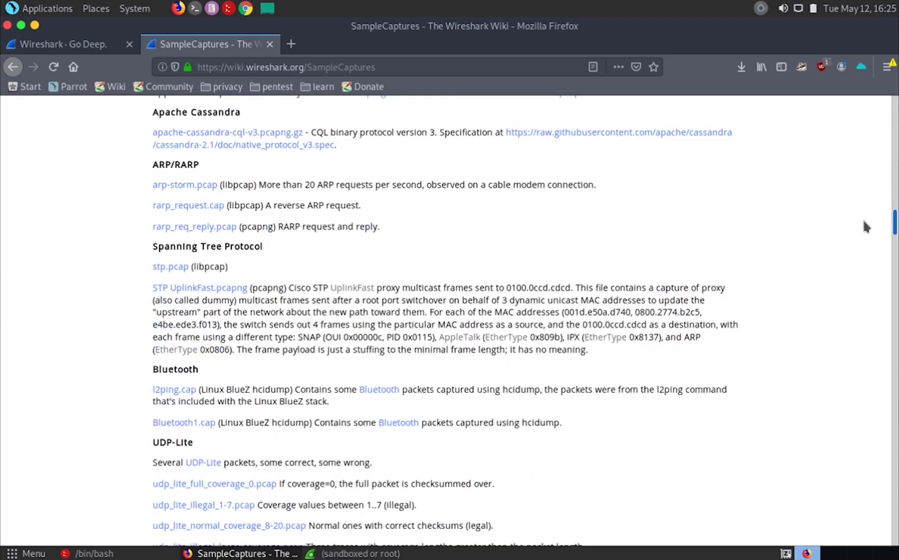
scroll(865, 226, down, 3)
scroll(864, 231, down, 10)
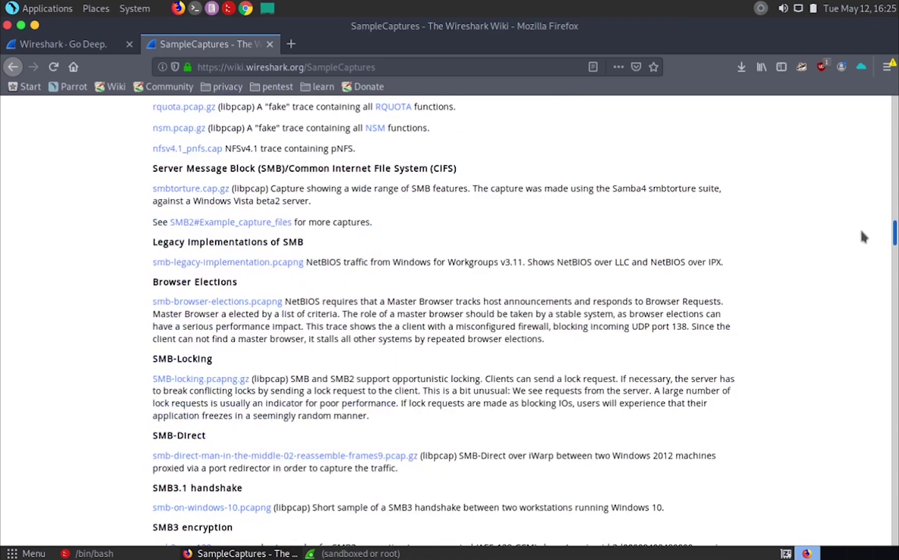
scroll(862, 232, down, 1)
scroll(862, 233, down, 20)
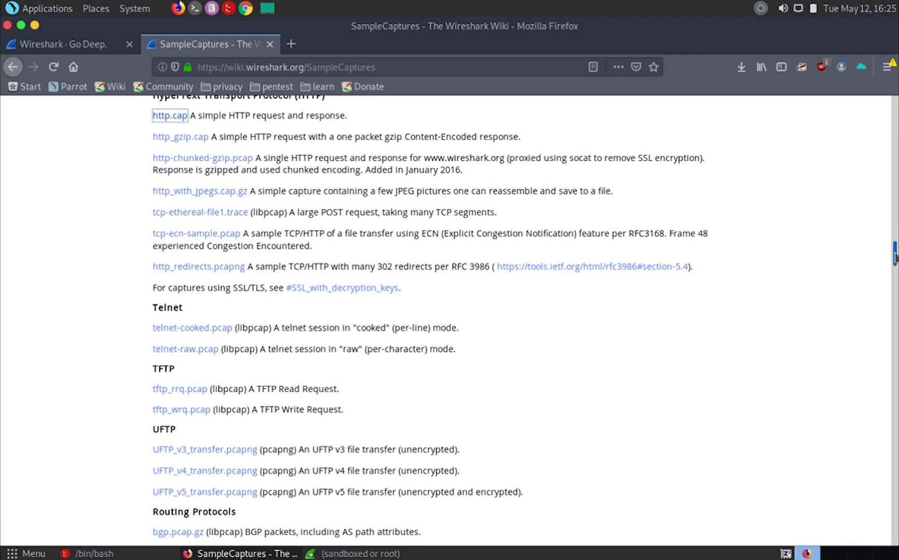
drag(896, 254, 896, 264)
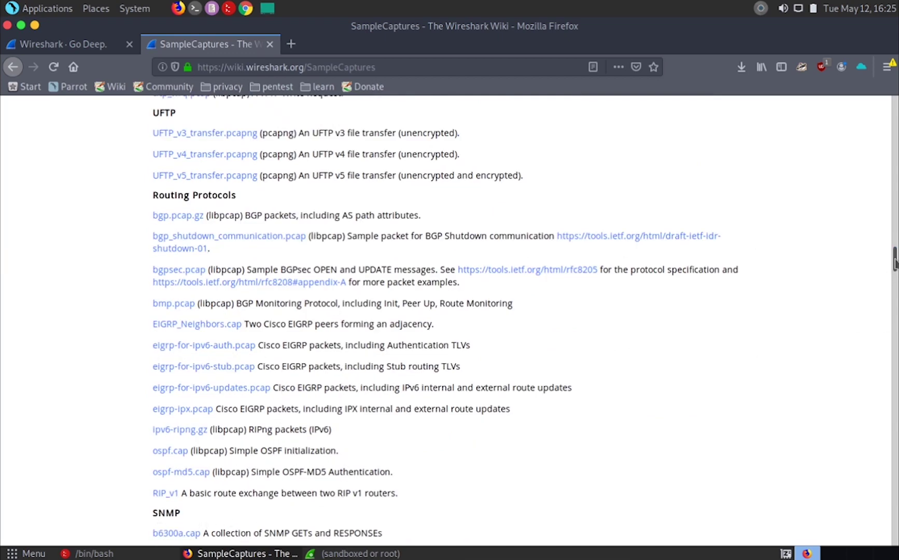
drag(895, 261, 895, 272)
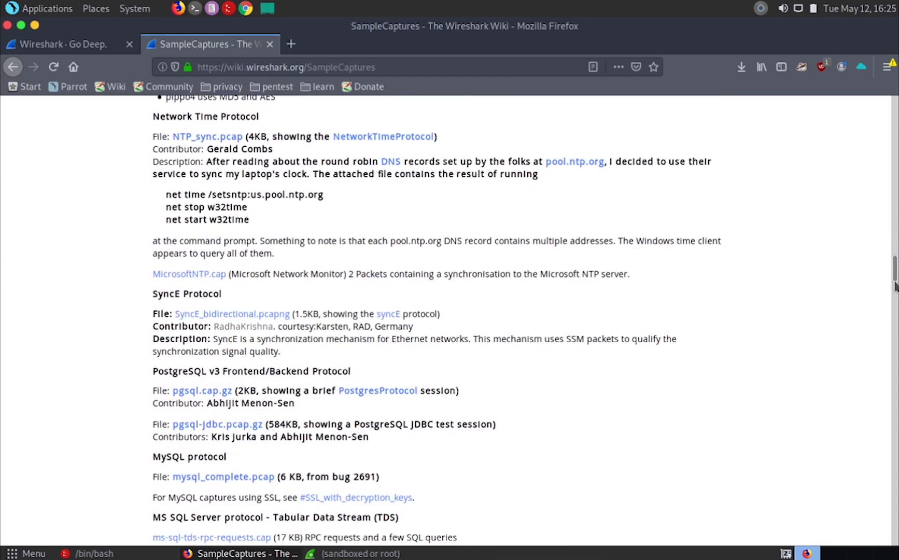
Search the SampleCaptures page for "http.cap", go to its entry in the HTTP section, and close the search.
drag(895, 270, 896, 115)
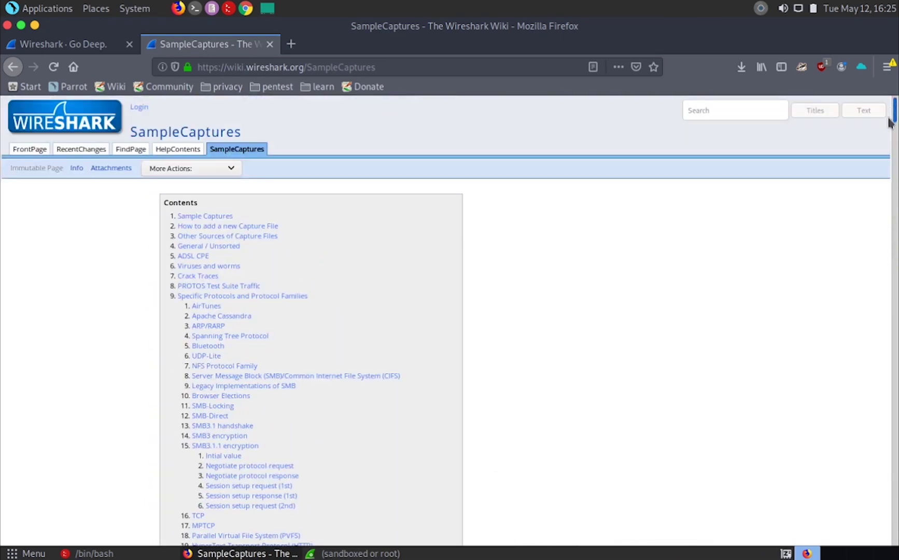
scroll(759, 198, down, 3)
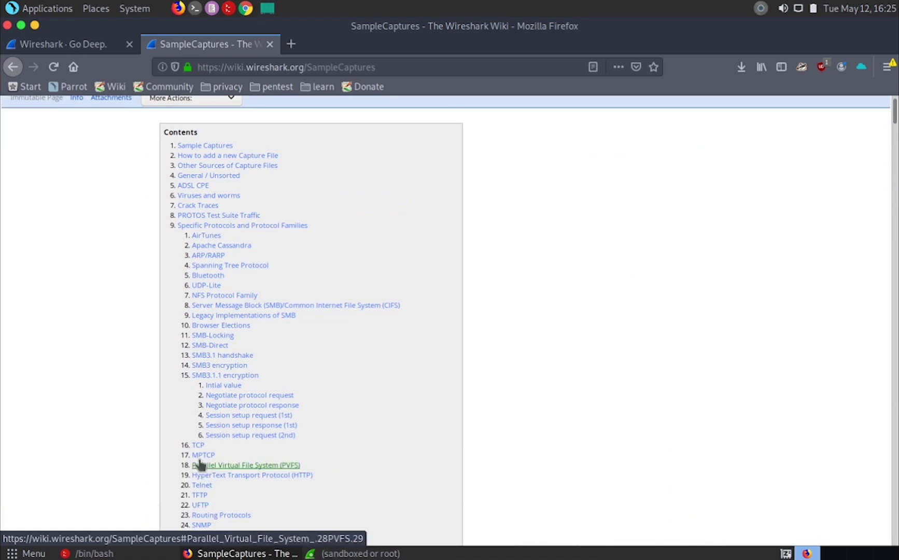
drag(894, 109, 893, 185)
key(ctrl+f)
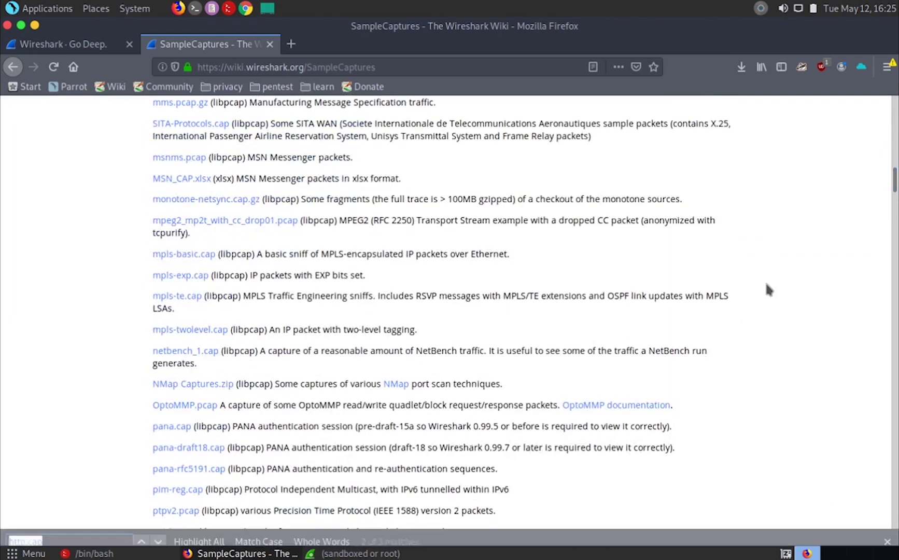
text(htt)
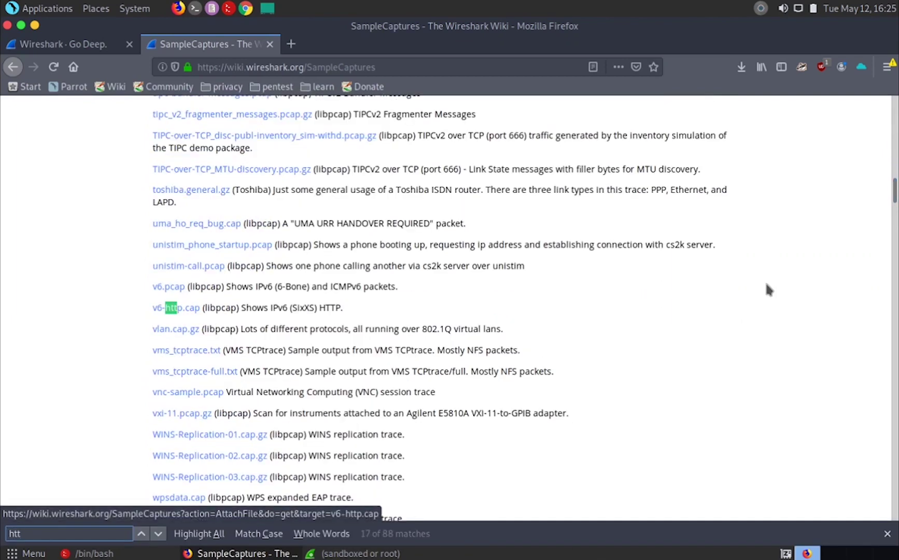
text(p.cap)
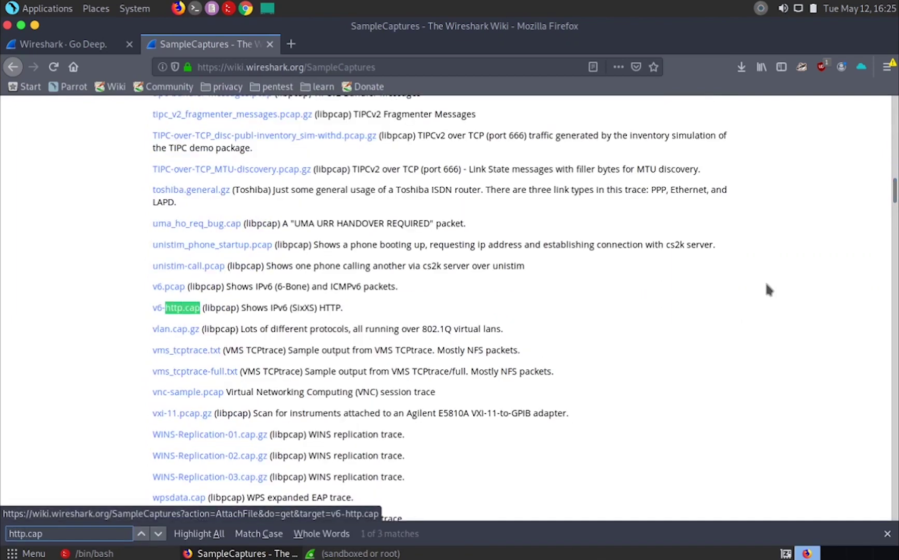
key(Return)
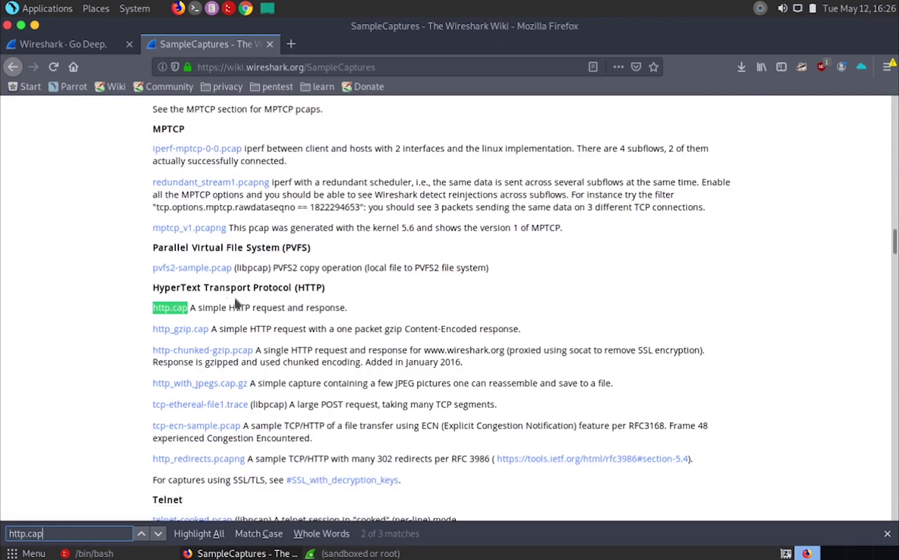
click(743, 467)
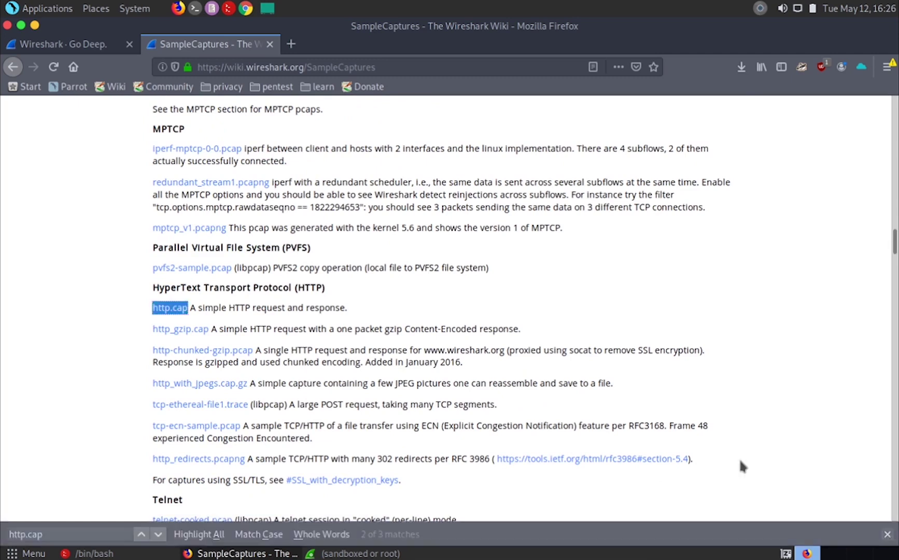
key(Escape)
View the download options for http.cap, cancel without saving the file, and switch back to the Wireshark capture.
click(220, 331)
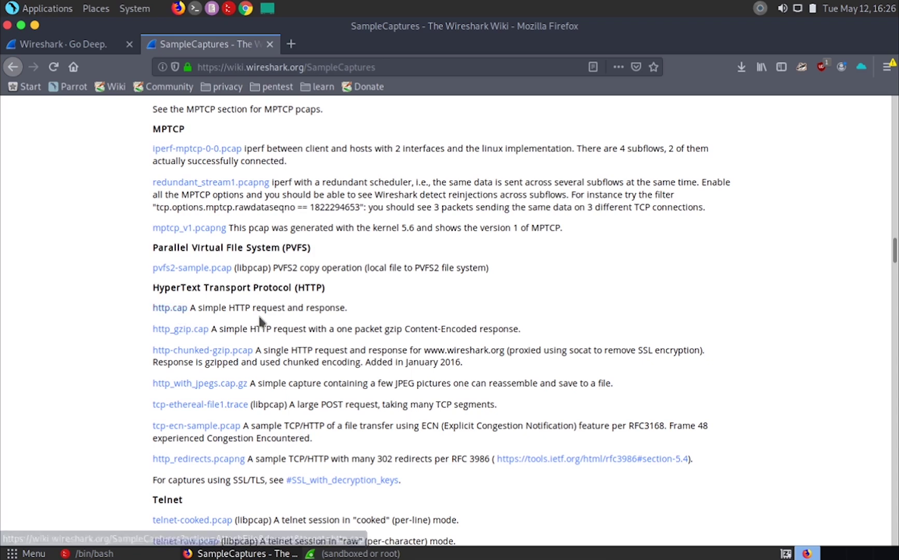
click(184, 309)
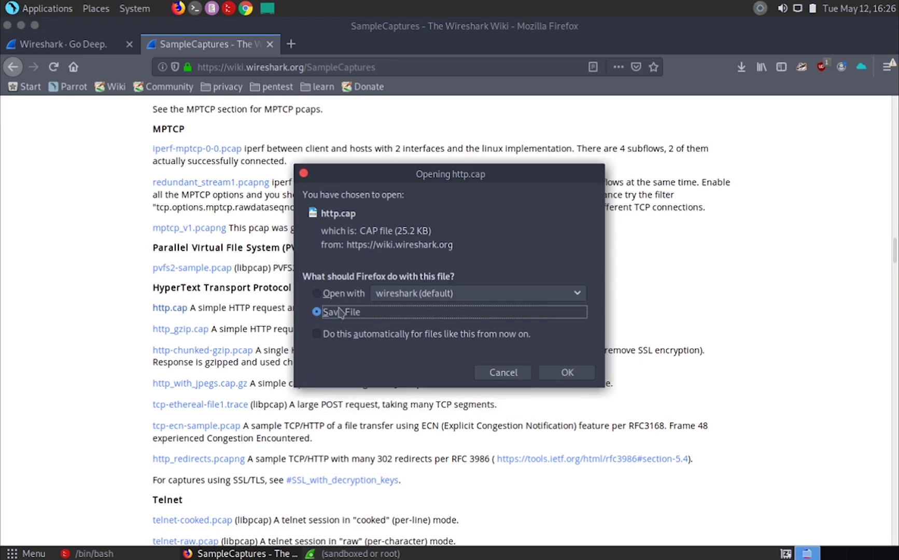
click(522, 377)
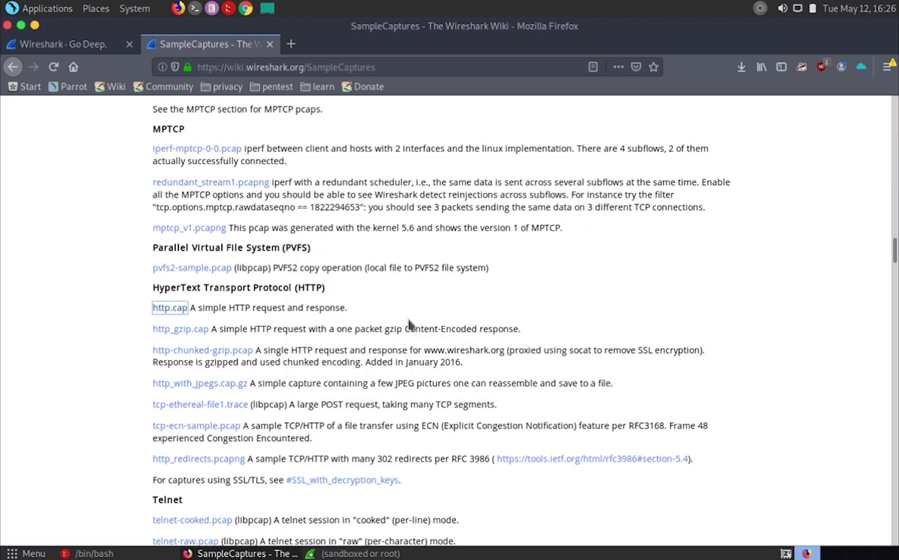
click(346, 554)
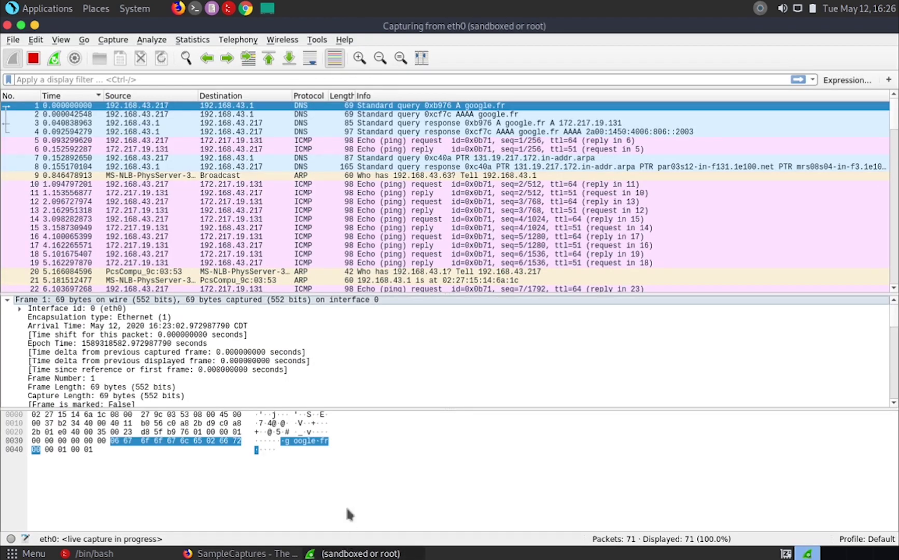